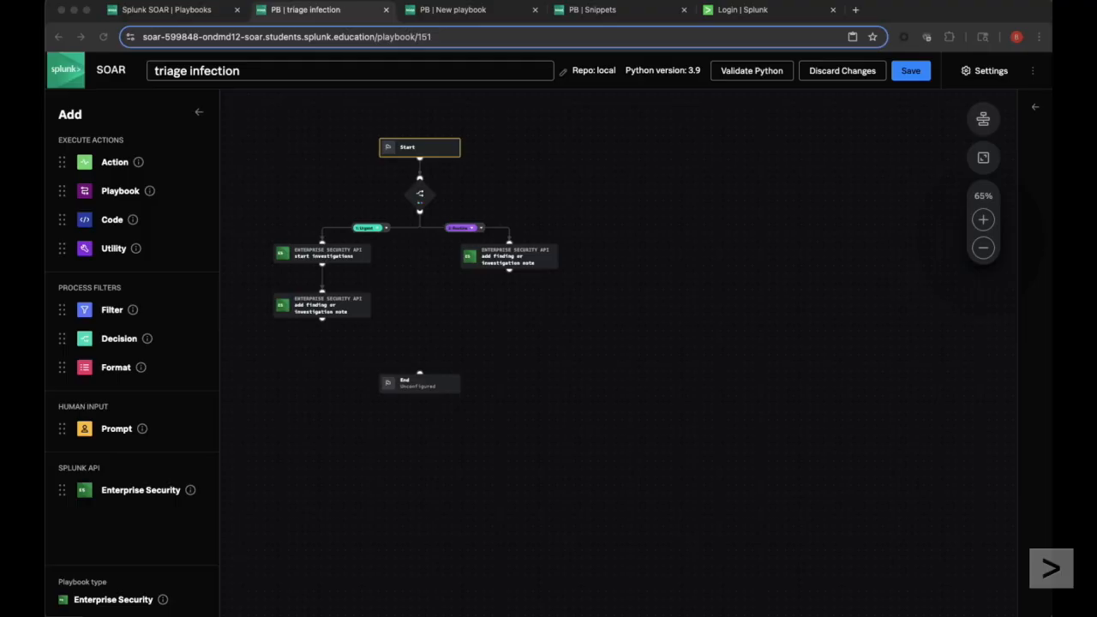
Copy the decision block together with the three Enterprise Security API blocks on its Urgent and Routine branches
left_click(419, 204)
left_click(421, 207)
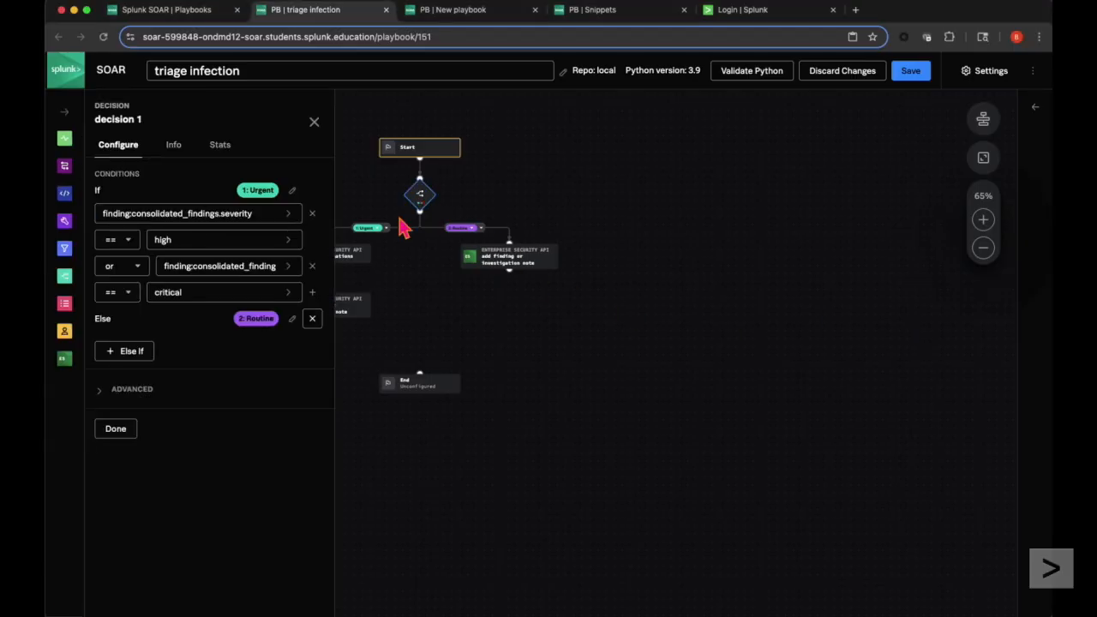
left_click(519, 272)
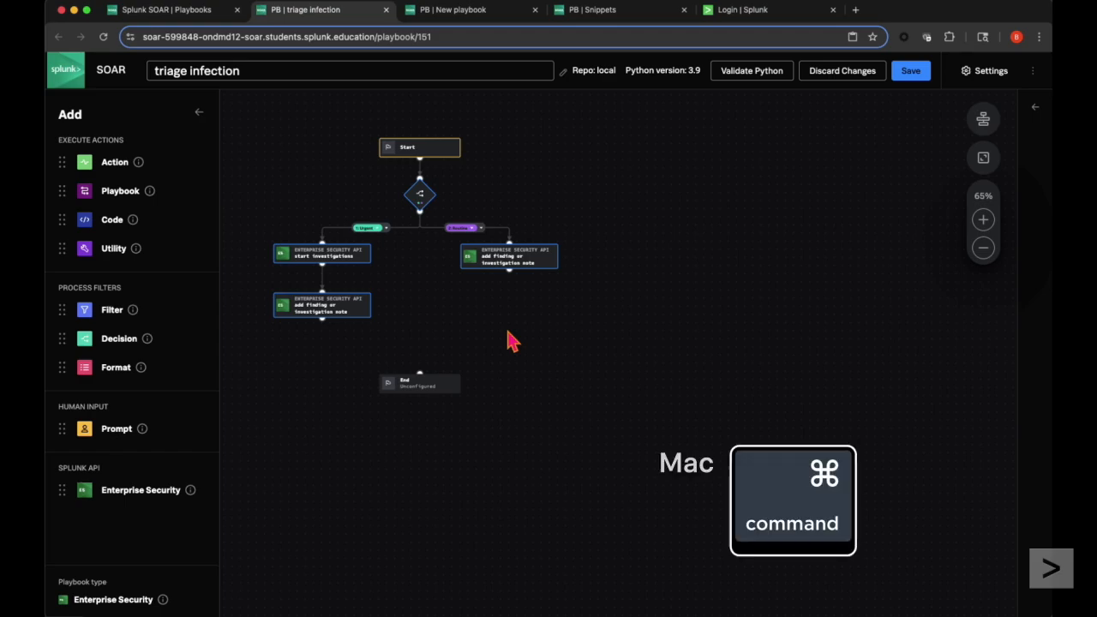
key("super+c")
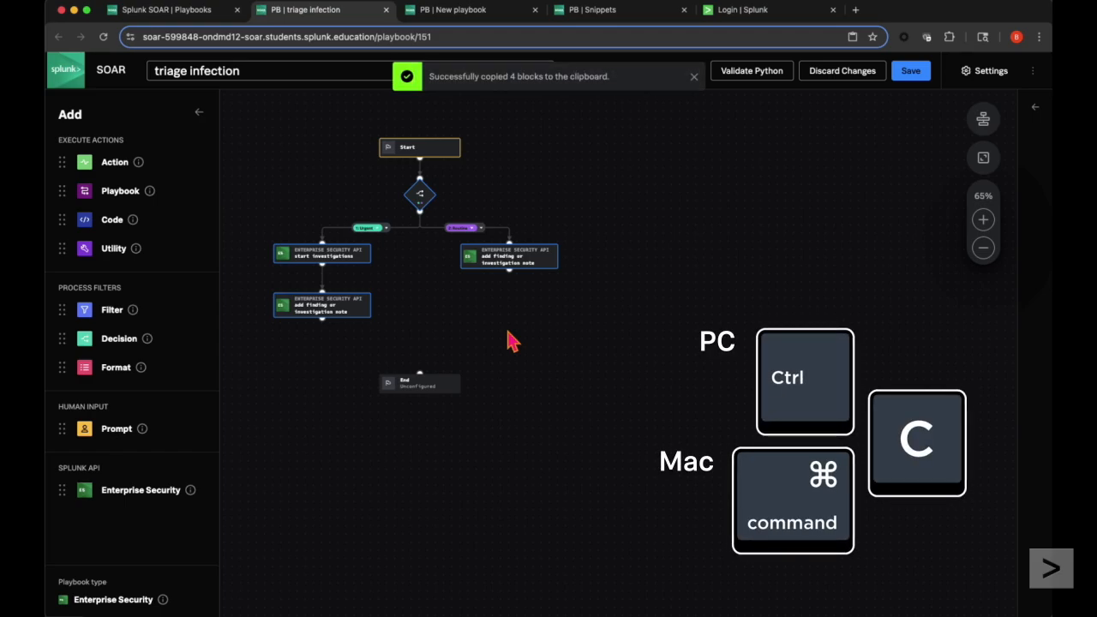
Paste the four blocks into the same playbook and connect the original Routine branch's note block to the pasted decision
left_click(709, 262)
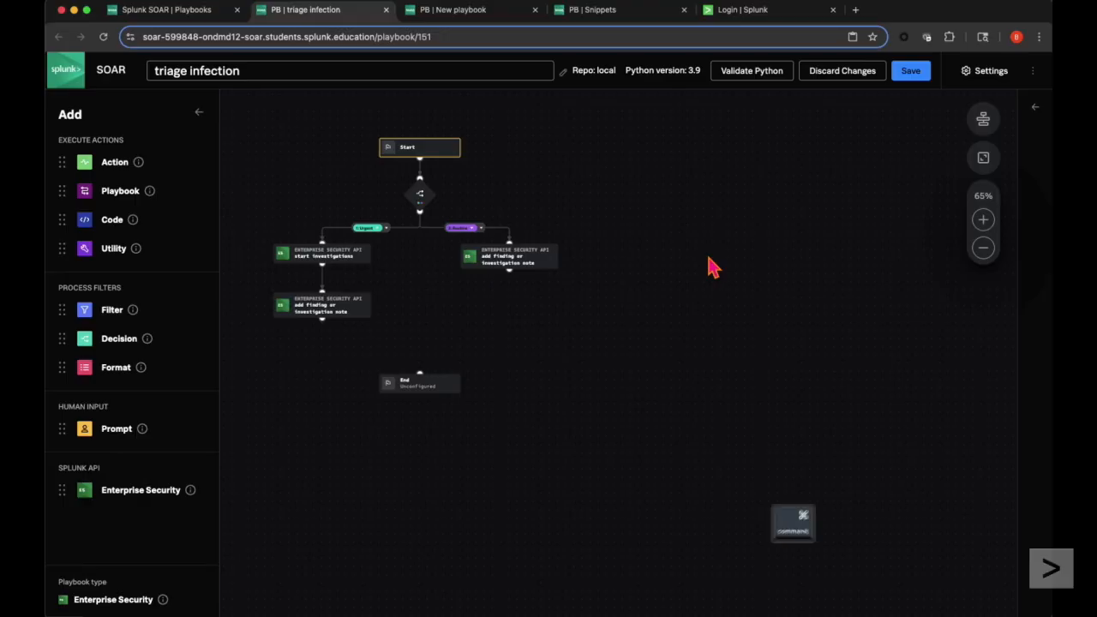
key("super+v")
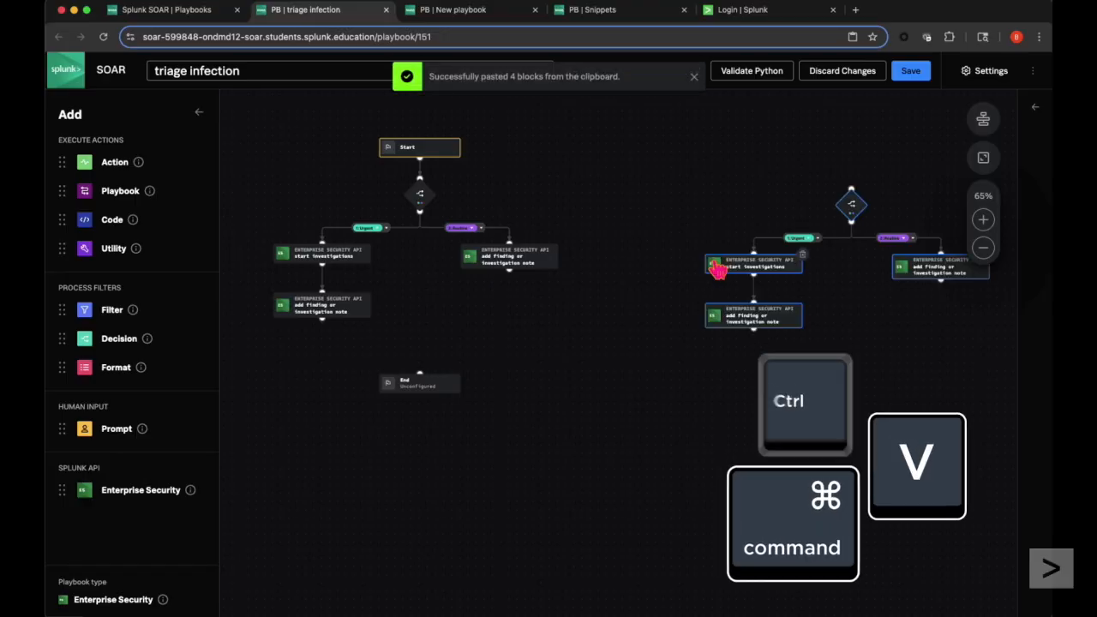
left_click_drag(774, 277, 656, 395)
left_click_drag(518, 278, 733, 308)
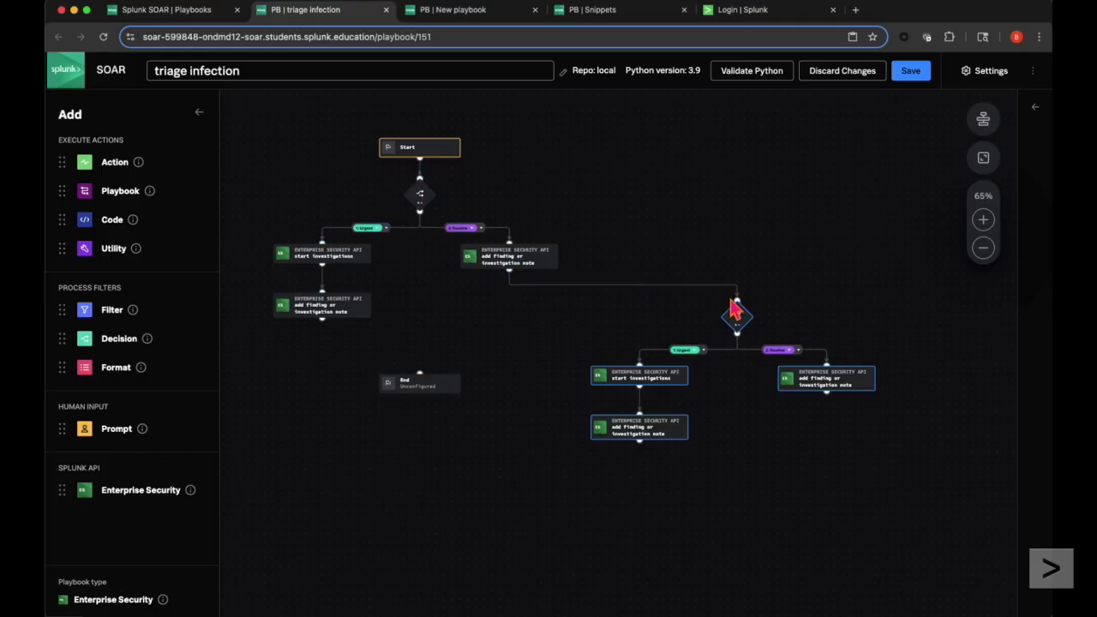
left_click(742, 321)
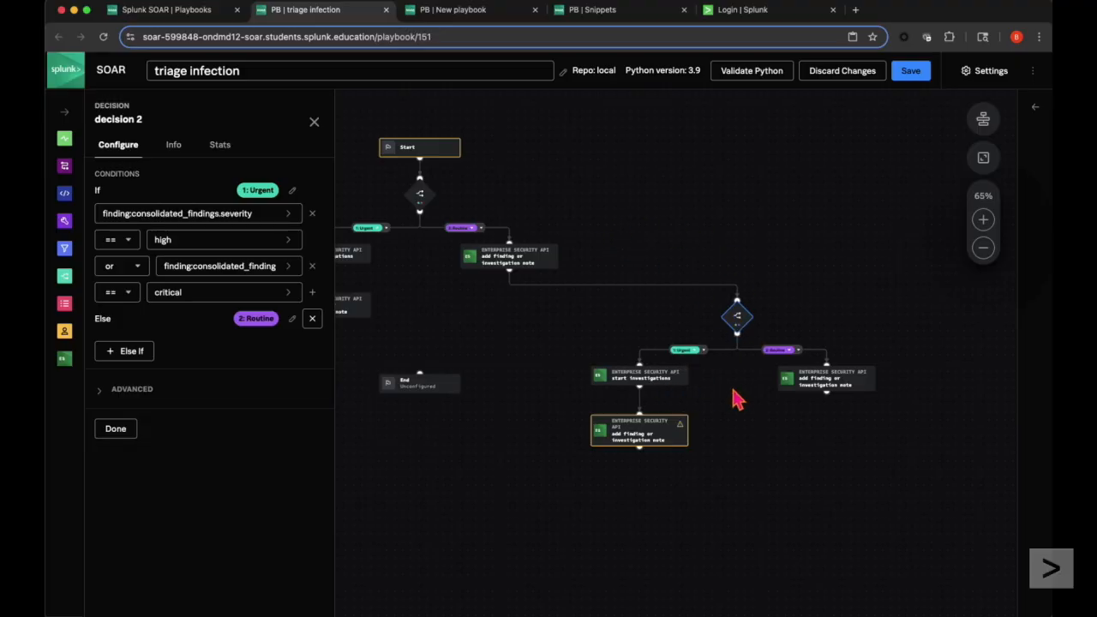
Paste the four blocks into the New playbook, place them between Start and End, and connect Start to the decision
left_click(464, 19)
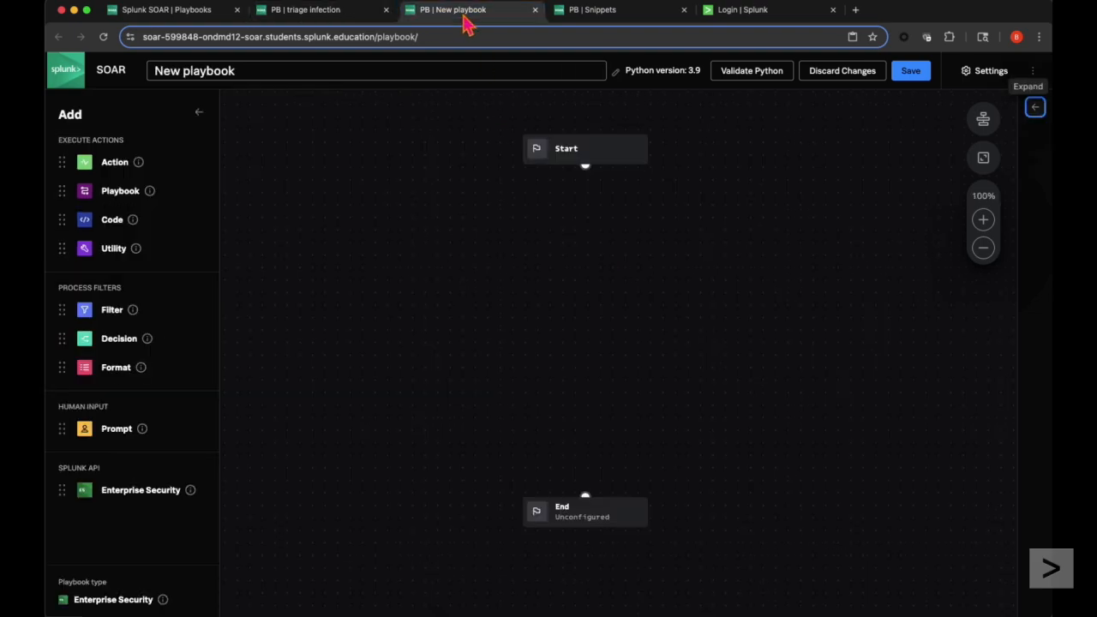
key("ctrl+super+v")
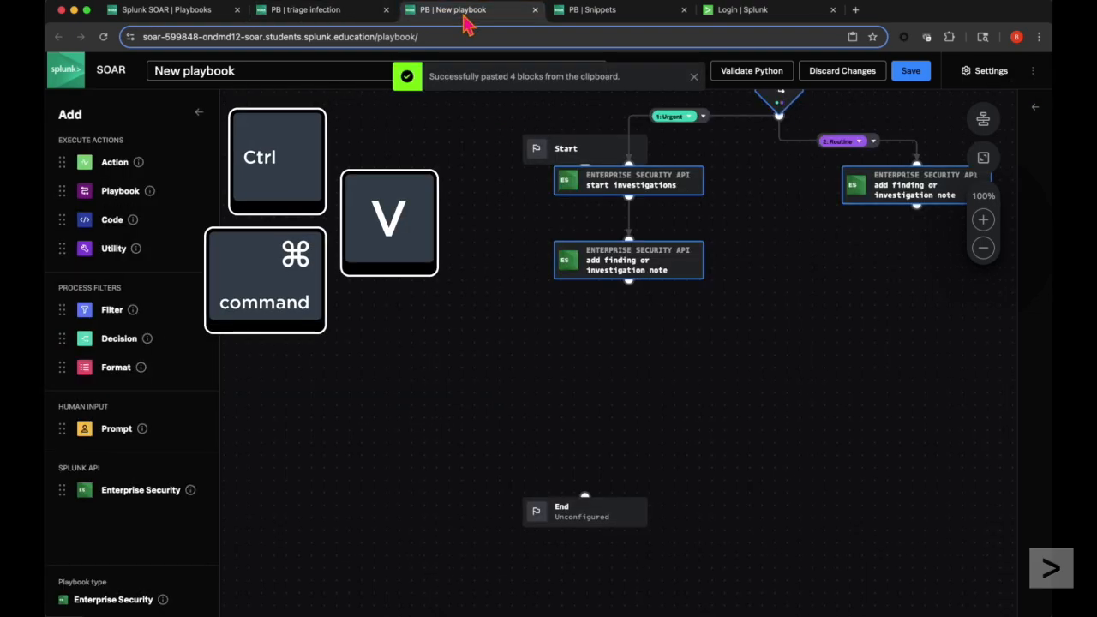
left_click_drag(657, 169, 479, 366)
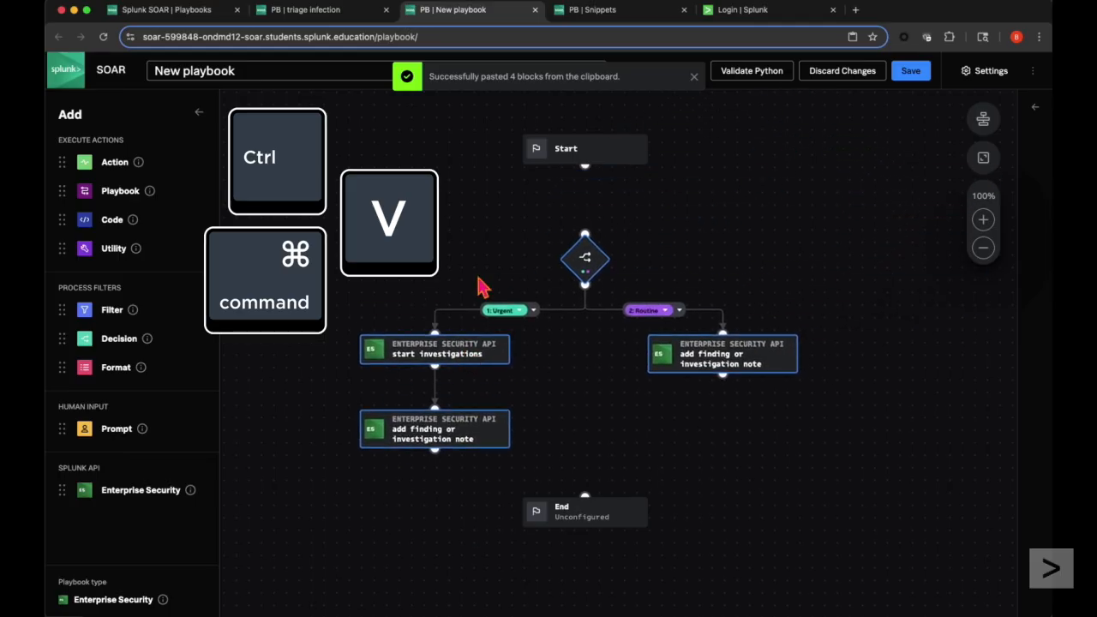
left_click_drag(589, 176, 585, 238)
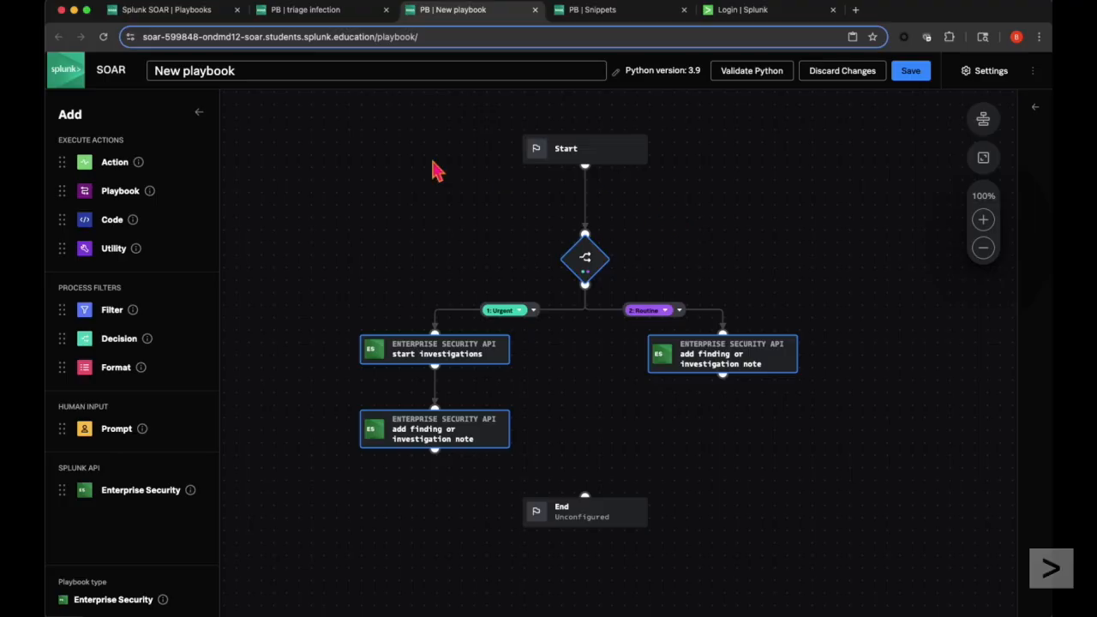
Copy the "my unique code 2" code block from the Snippets playbook
left_click(600, 28)
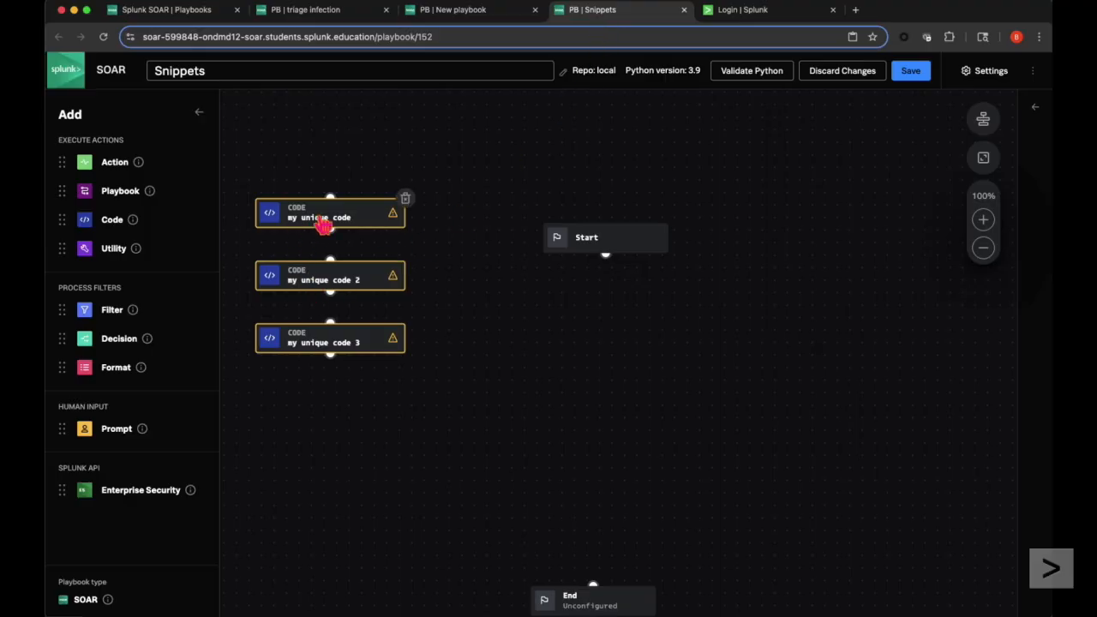
left_click_drag(384, 369, 376, 369)
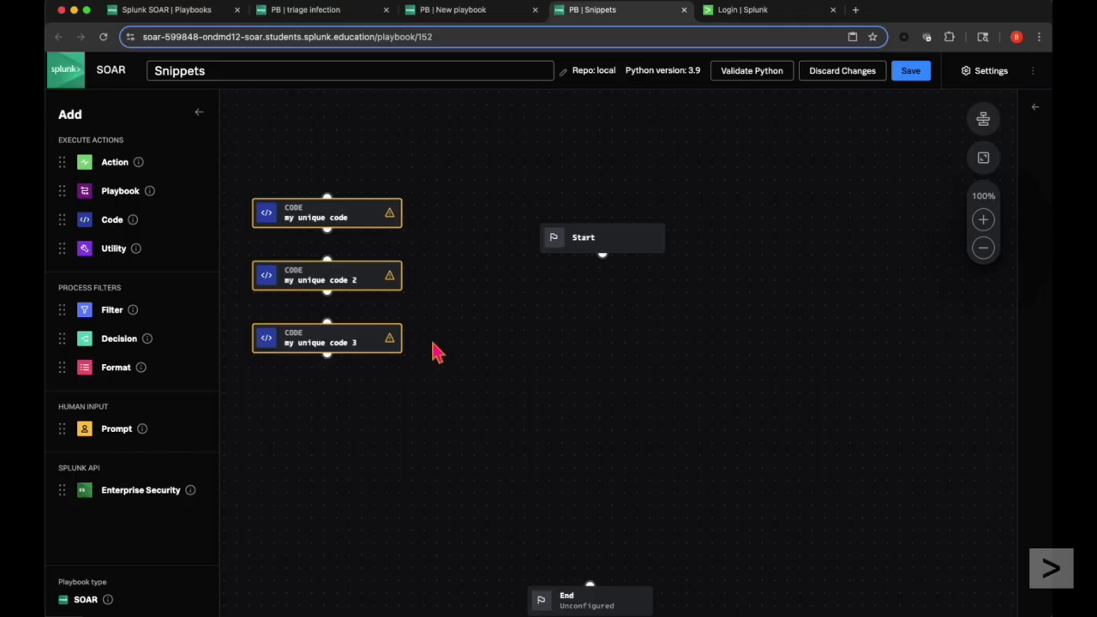
left_click(338, 287)
key("super+c")
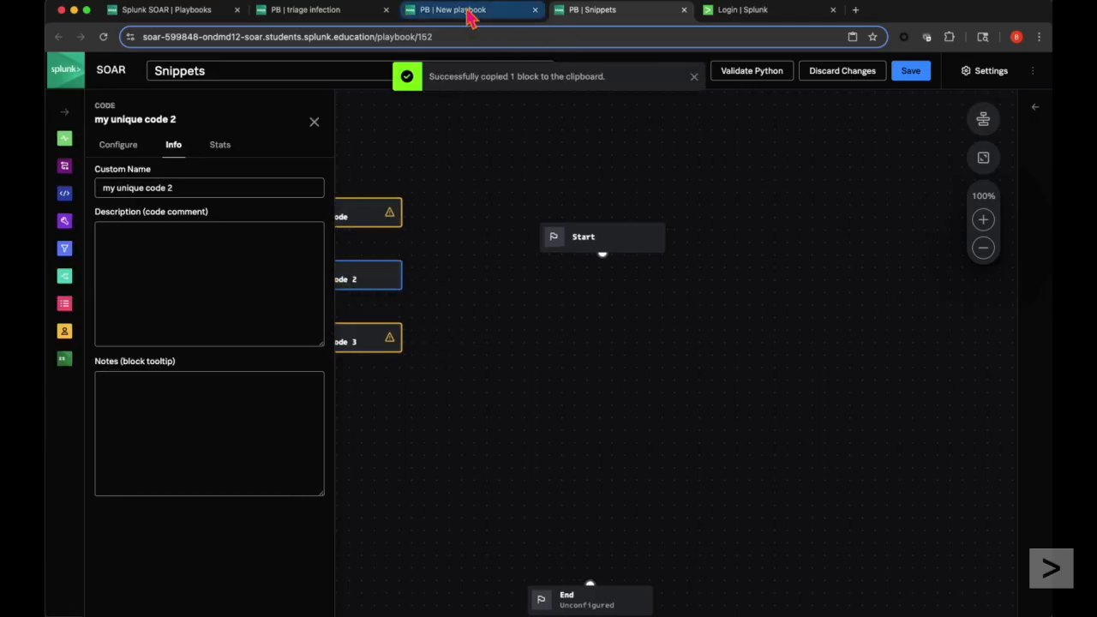
Paste the code block into the New playbook and place it below the Routine branch's note block
left_click(469, 12)
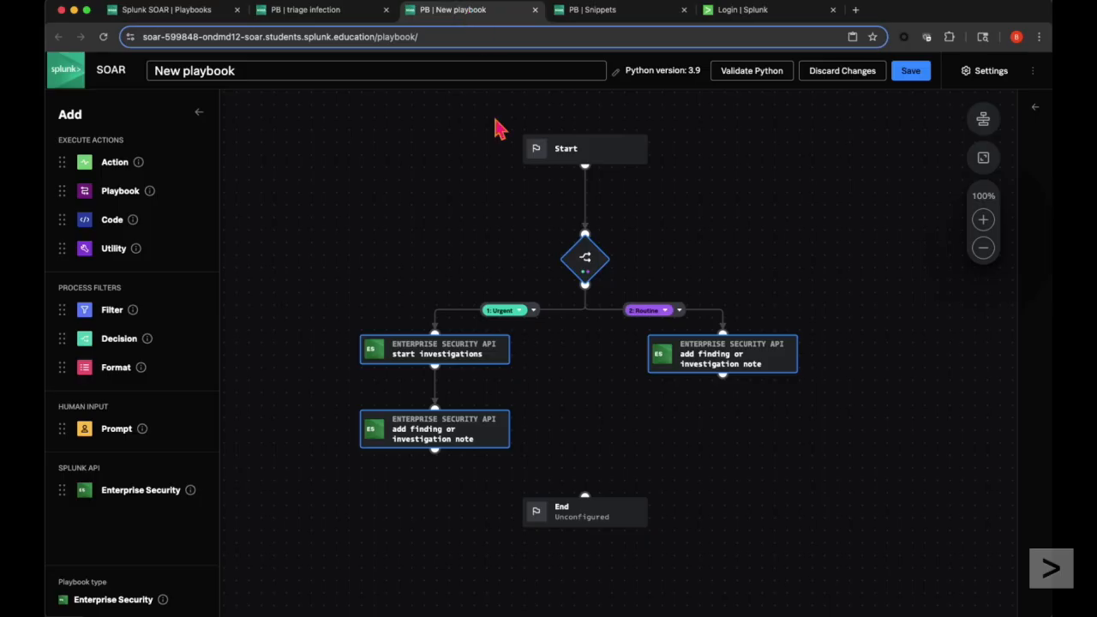
key("super+v")
left_click_drag(556, 163, 765, 437)
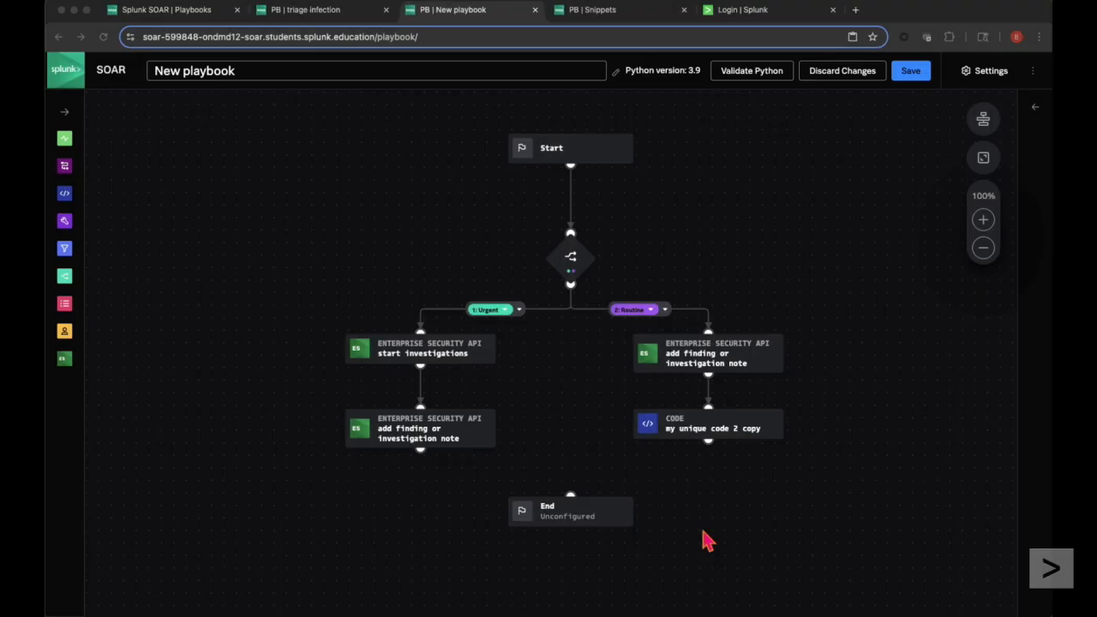
Delete the pasted code block and the Routine branch's note block together
left_click(705, 428)
left_click(704, 428)
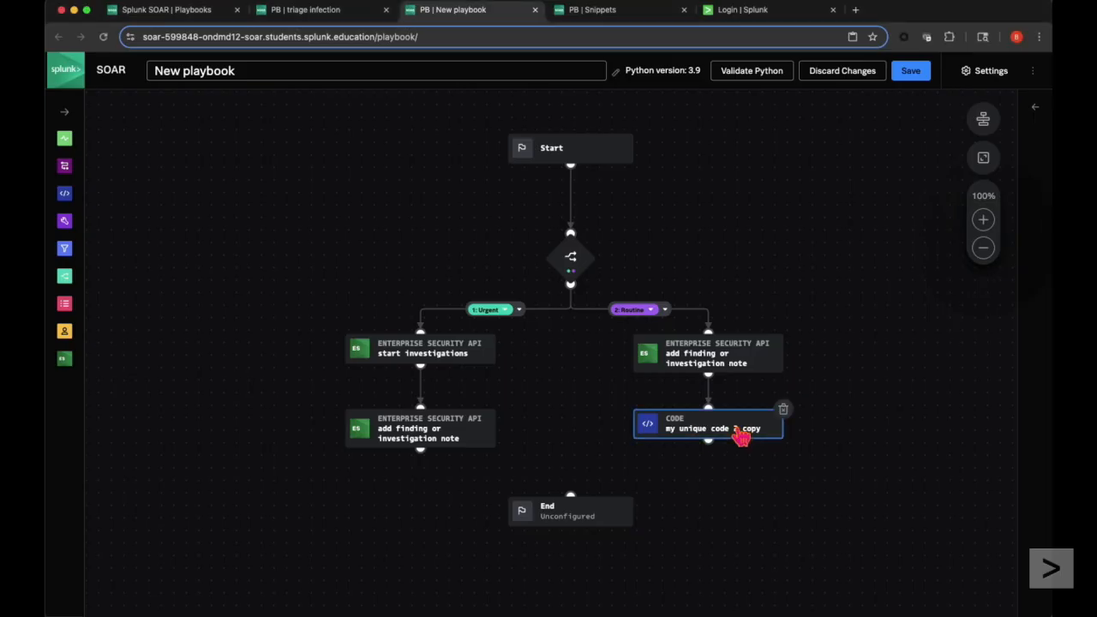
left_click(714, 364, "shift")
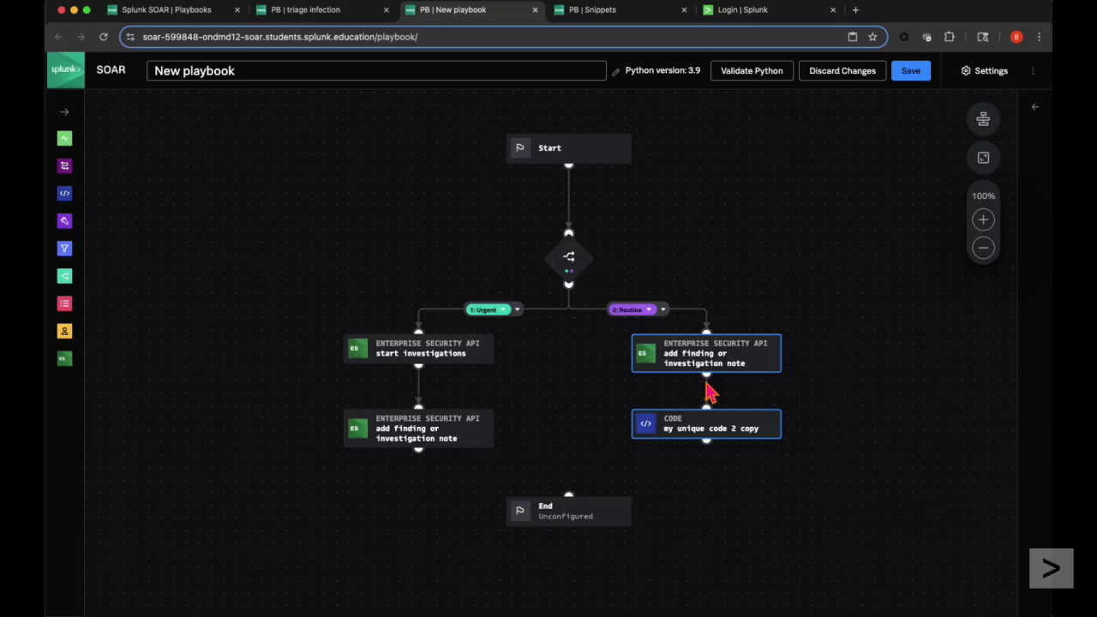
key("Delete")
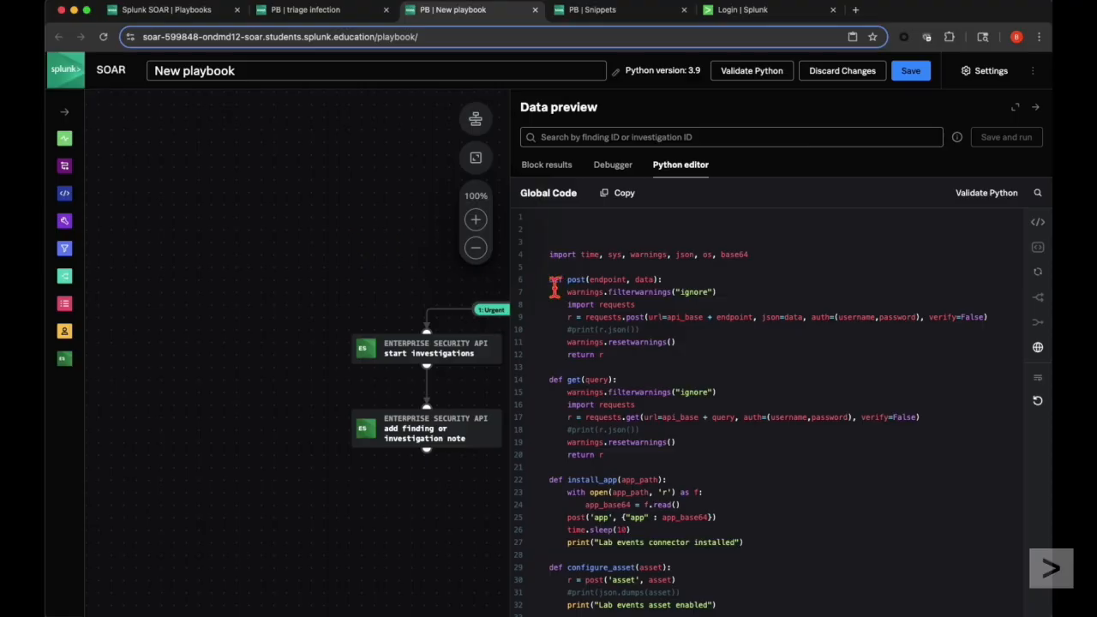
Duplicate the post function in the global code, rename the copy post_new, and separate the two with a blank line
left_click_drag(550, 278, 651, 370)
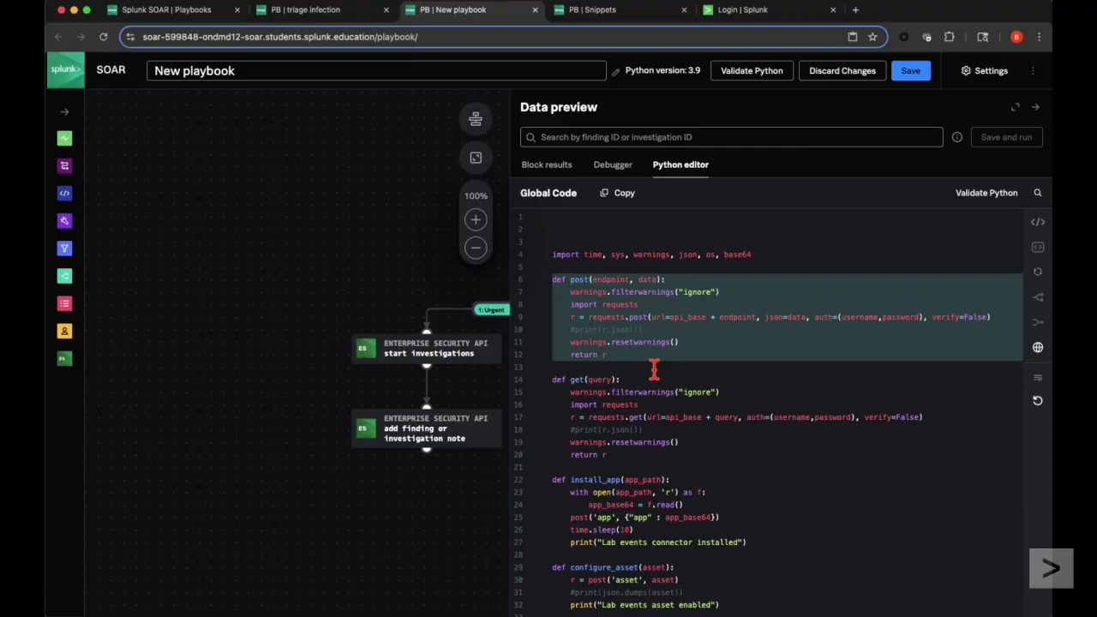
left_click(561, 374)
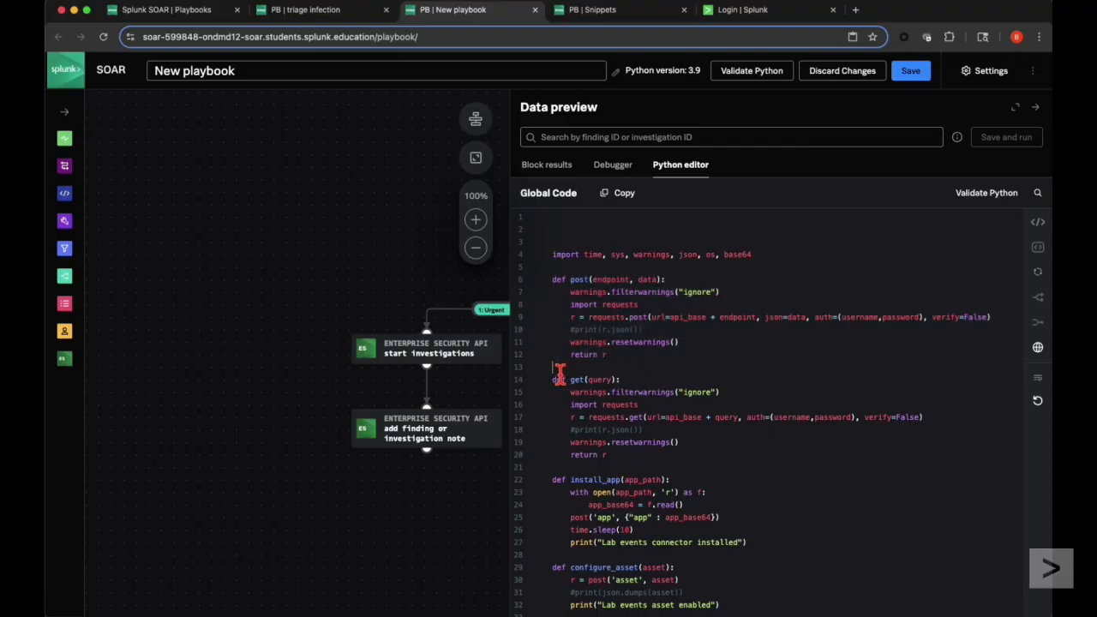
key("super+v")
left_click(589, 366)
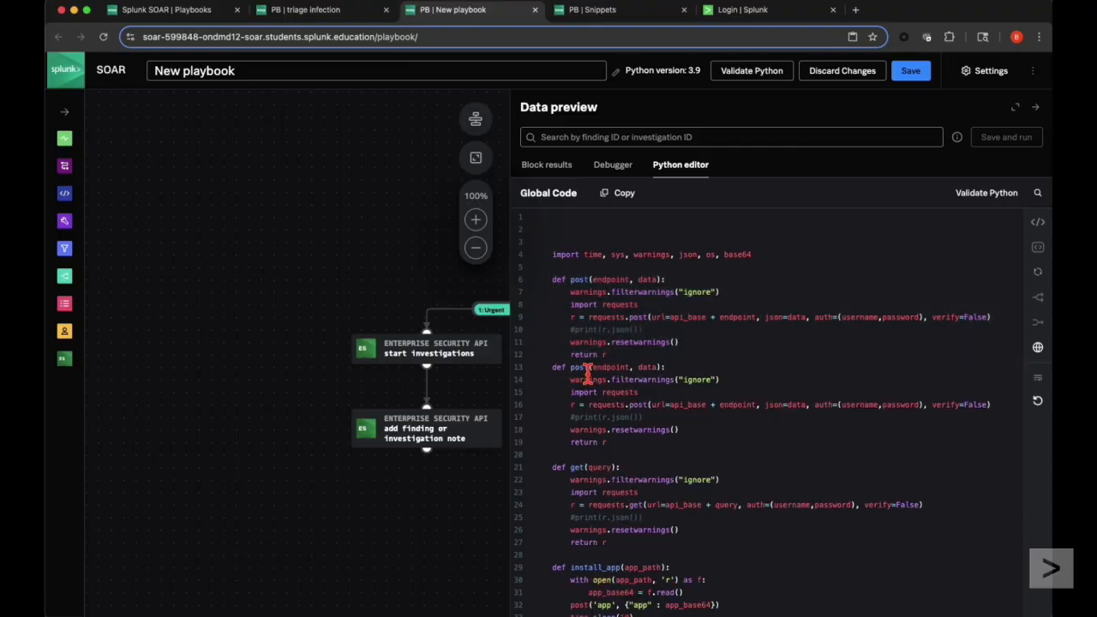
type("_new")
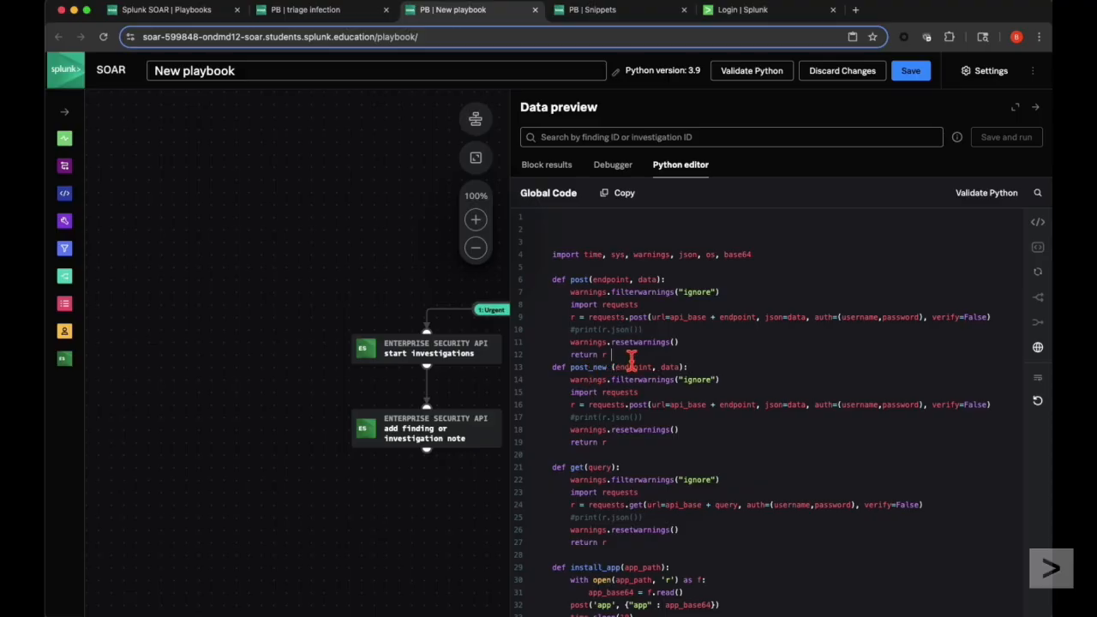
key("Home")
key("Return")
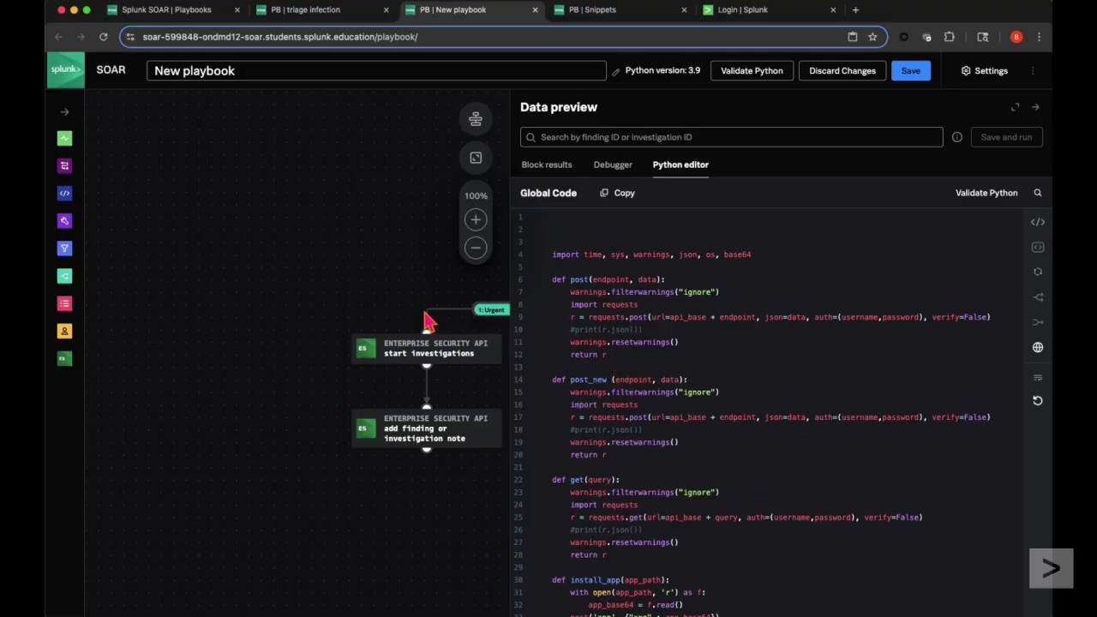
Search the global code for "asset" and look through the matches
key("ctrl+super+f")
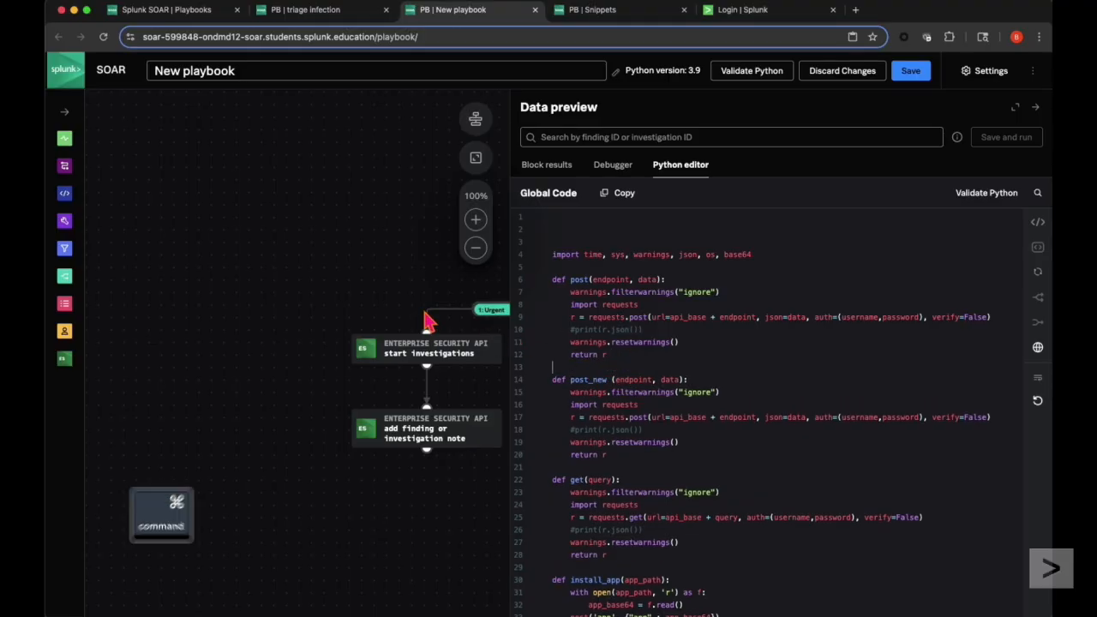
key("super+f")
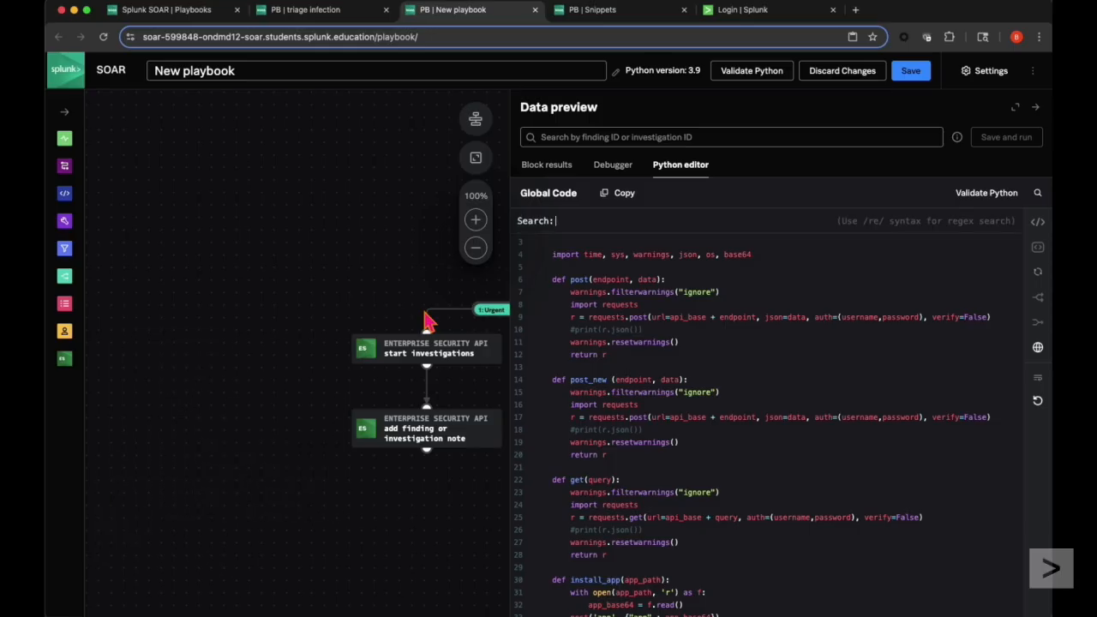
type("asset")
key("Return")
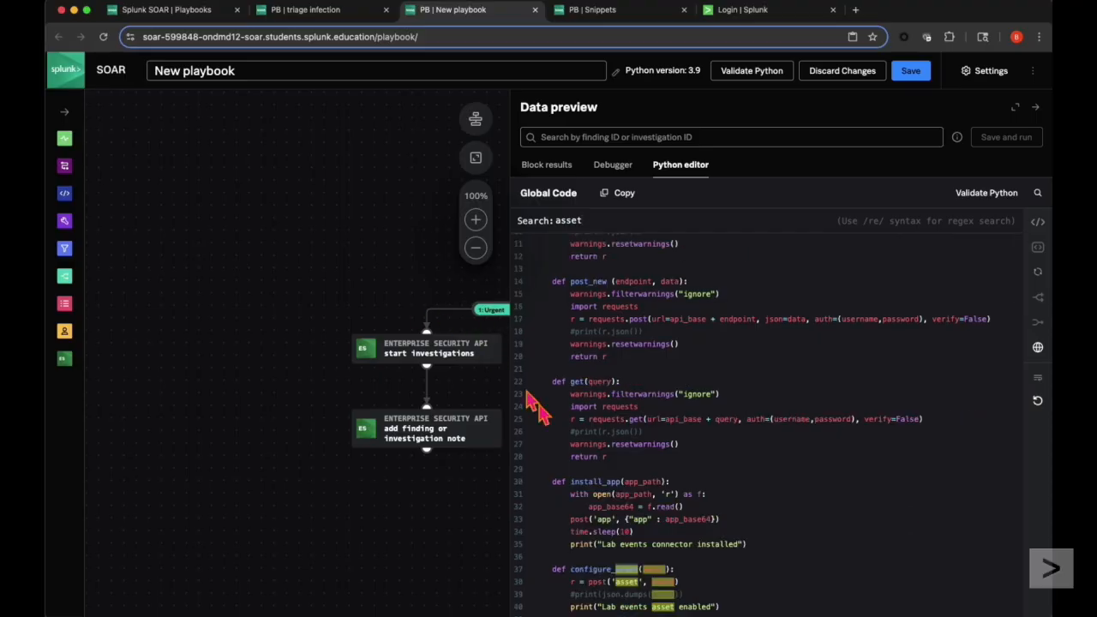
scroll(614, 426, "down", 5)
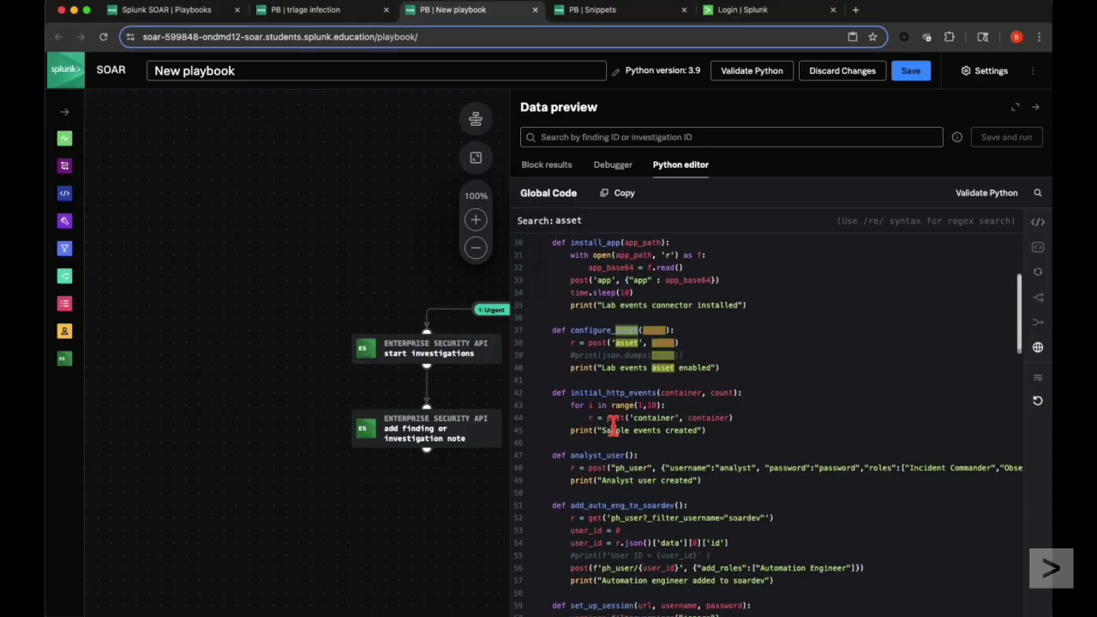
scroll(613, 426, "up", 7)
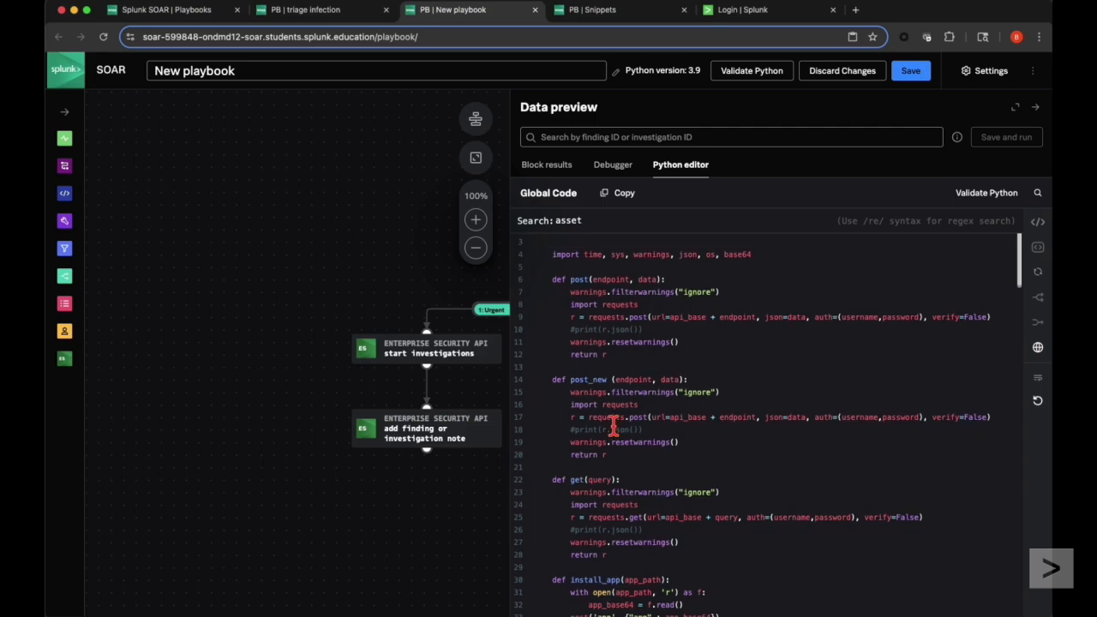
key("Escape")
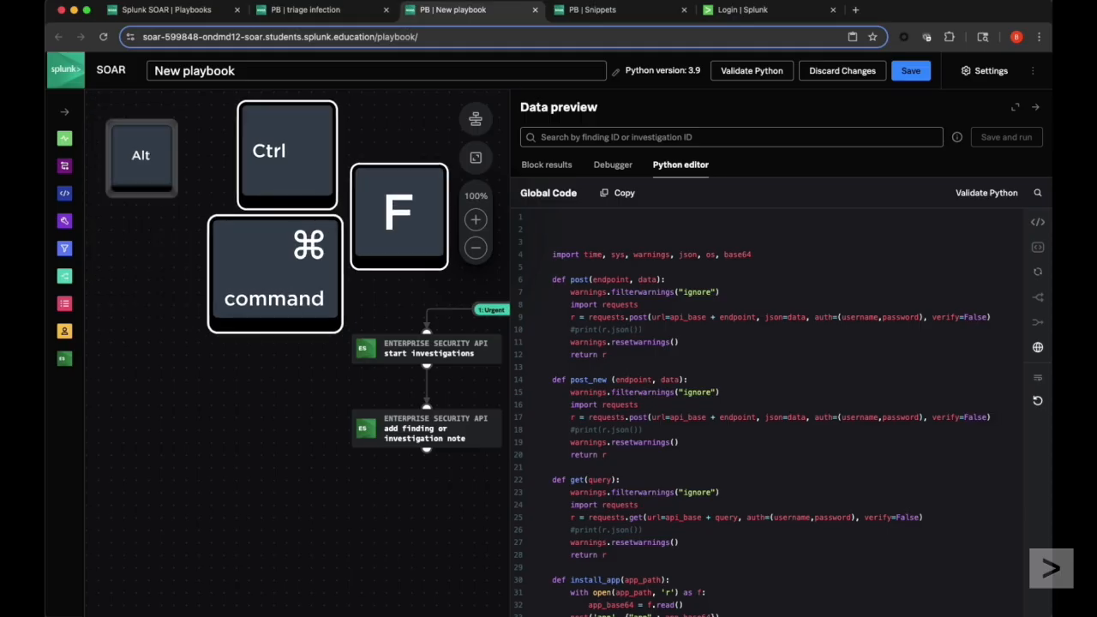
Replace the first three occurrences of "asset" with "component" one by one in the global code, and stop before the remaining matches
key("super+alt+f")
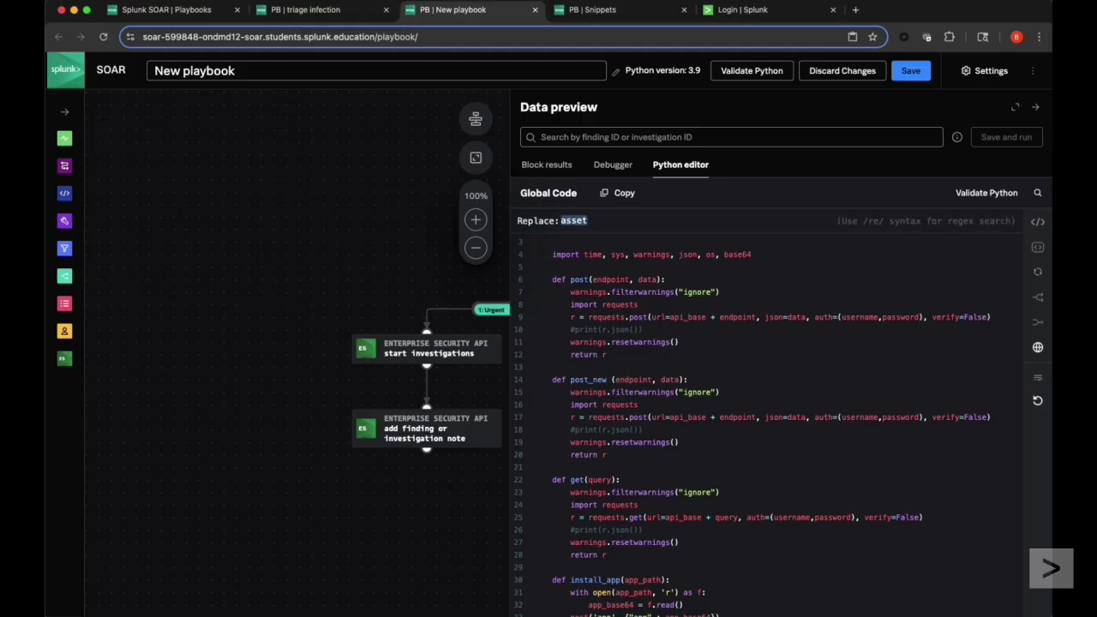
key("Return")
type("comp")
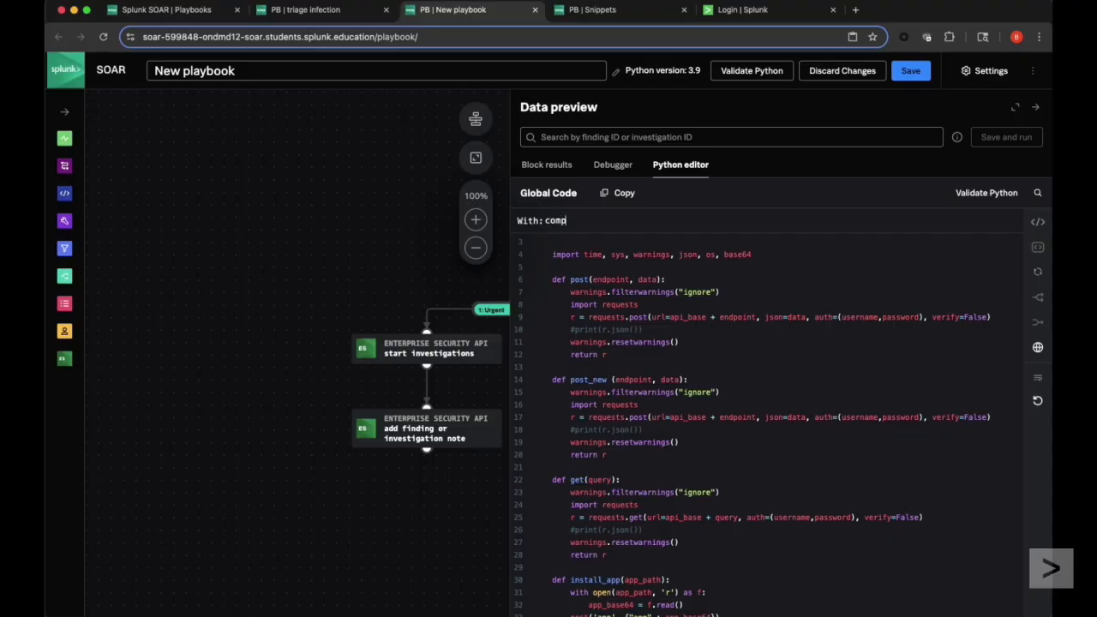
type("onent")
key("Return")
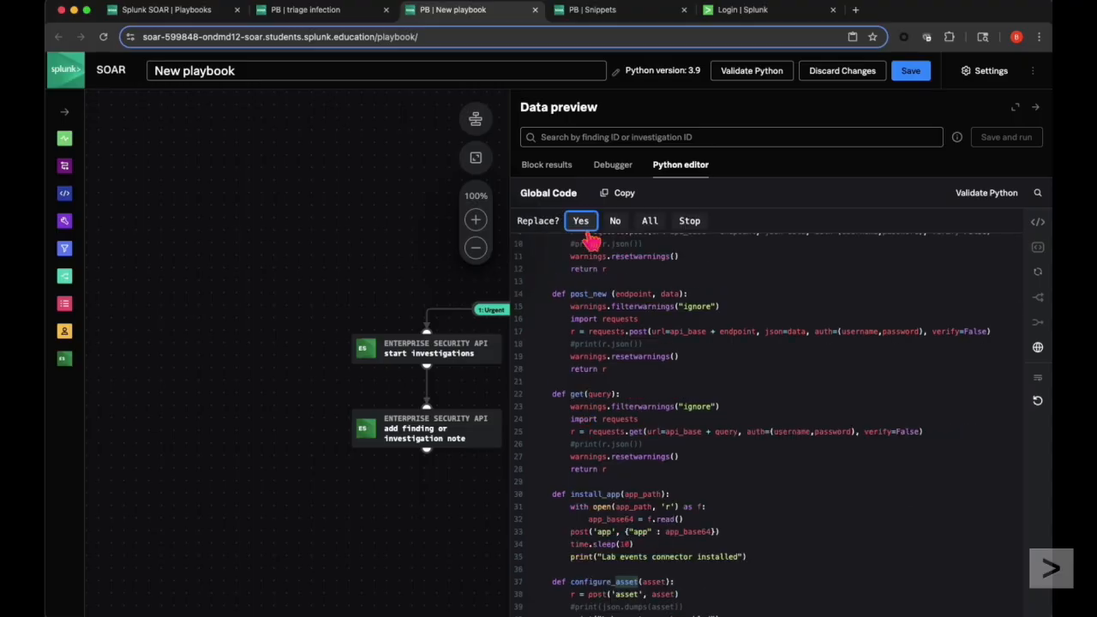
scroll(637, 403, "down", 3)
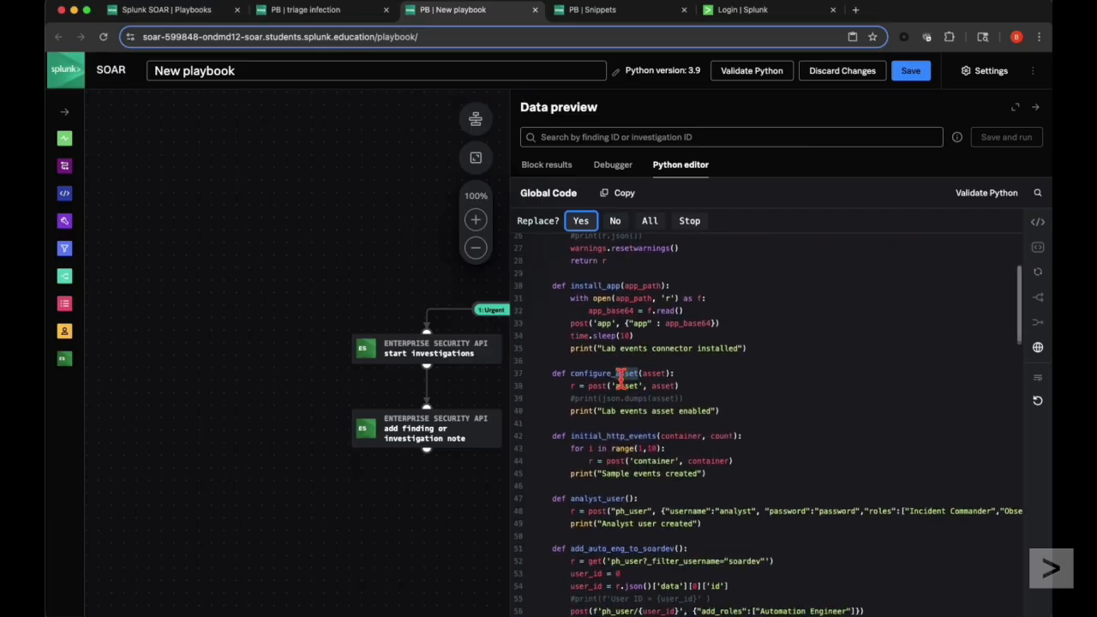
left_click(589, 228)
left_click(581, 221)
left_click(581, 221)
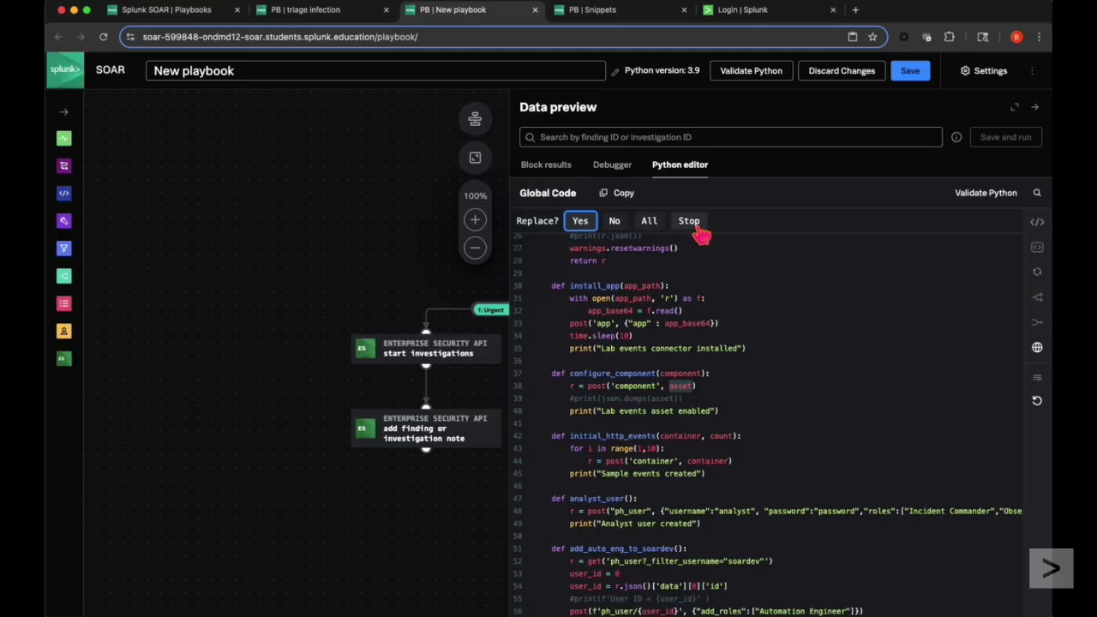
left_click(540, 302)
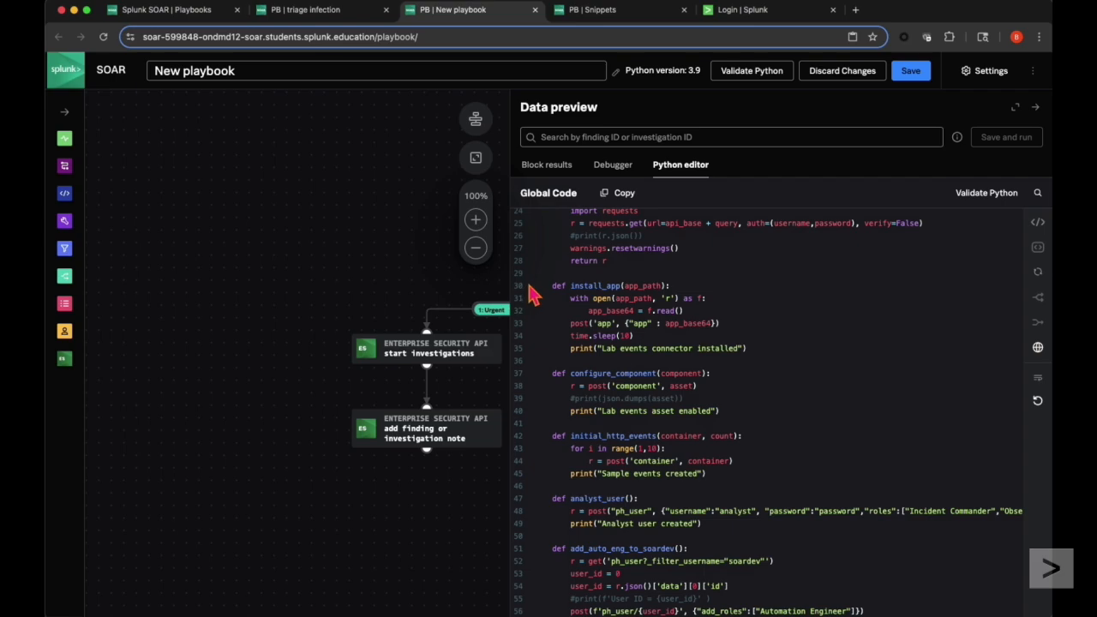
Indent the whole install_app function by two levels and outdent it by two levels
left_click_drag(553, 286, 563, 366)
key("ctrl+super+bracketright")
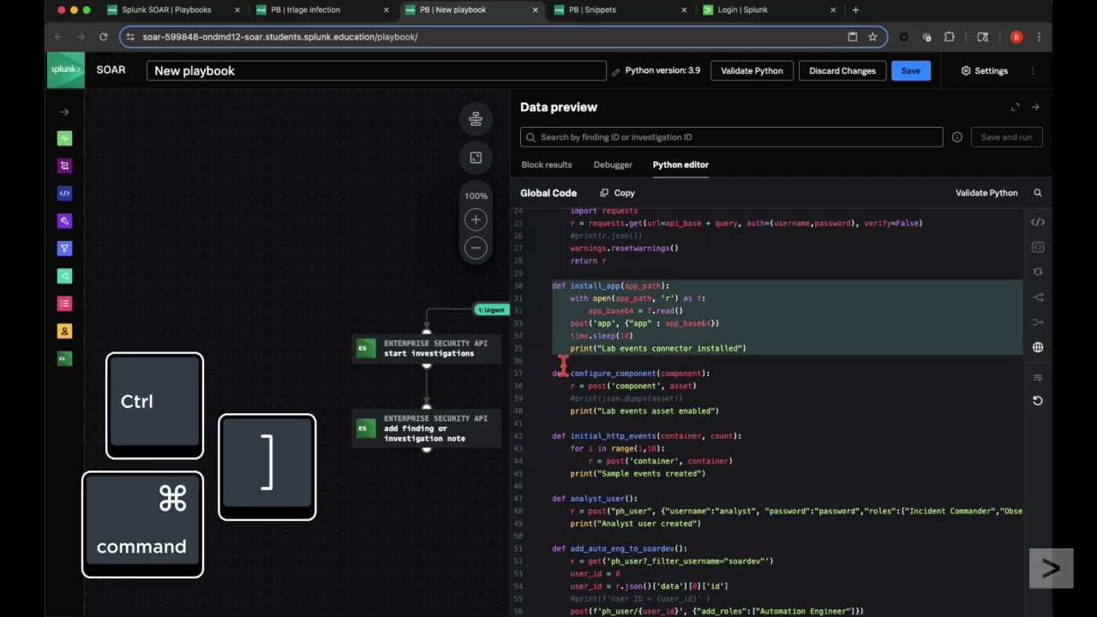
key("ctrl+super+bracketright")
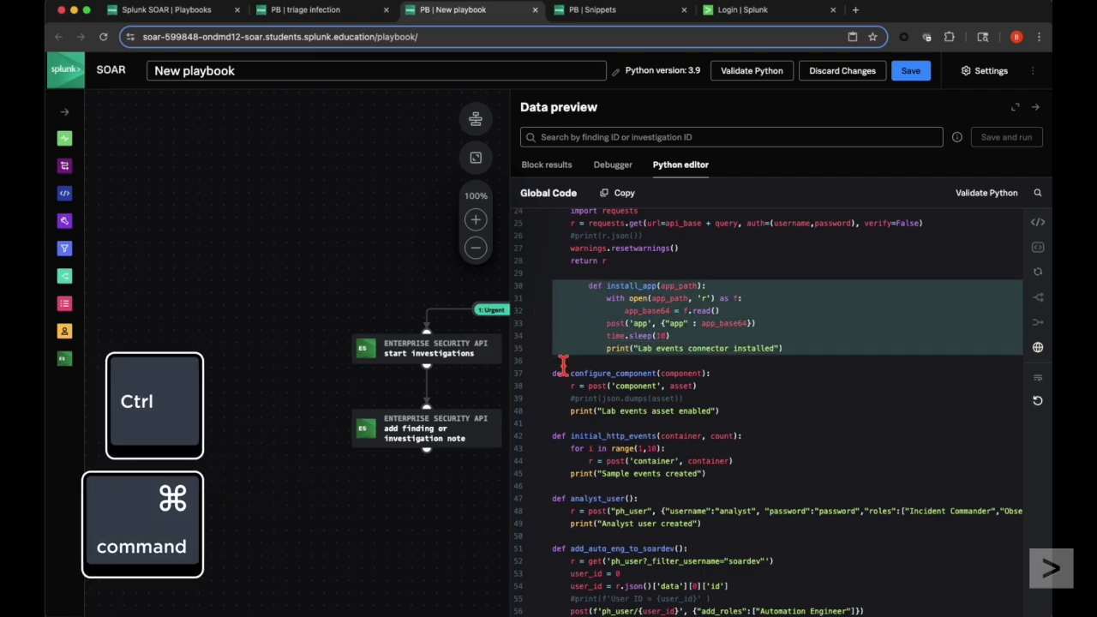
key("ctrl+super+bracketleft")
key("ctrl+super+bracketleft")
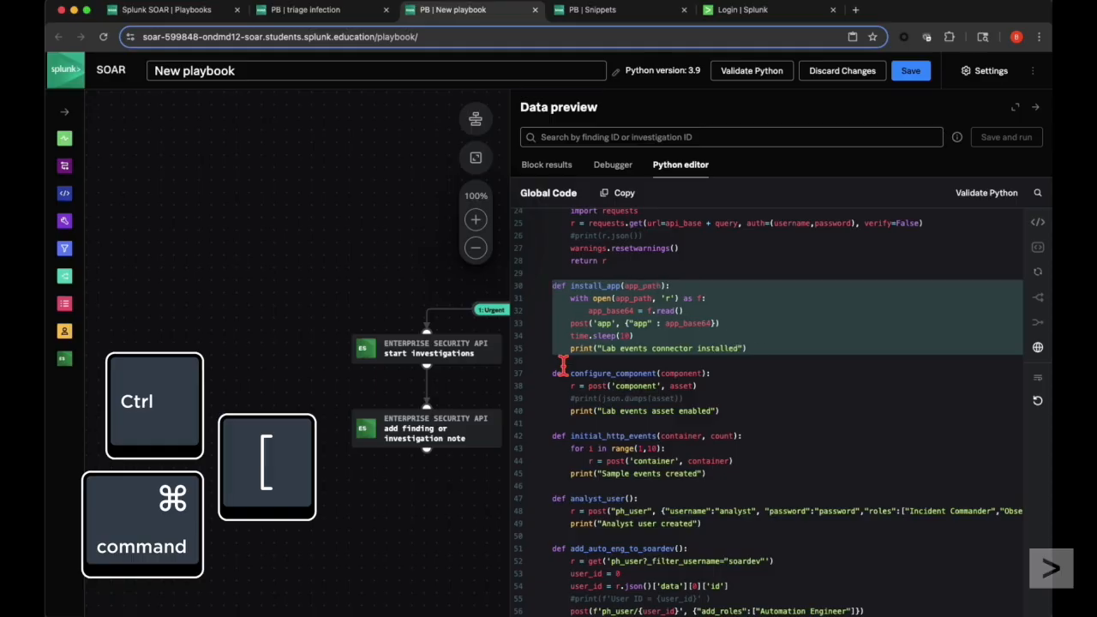